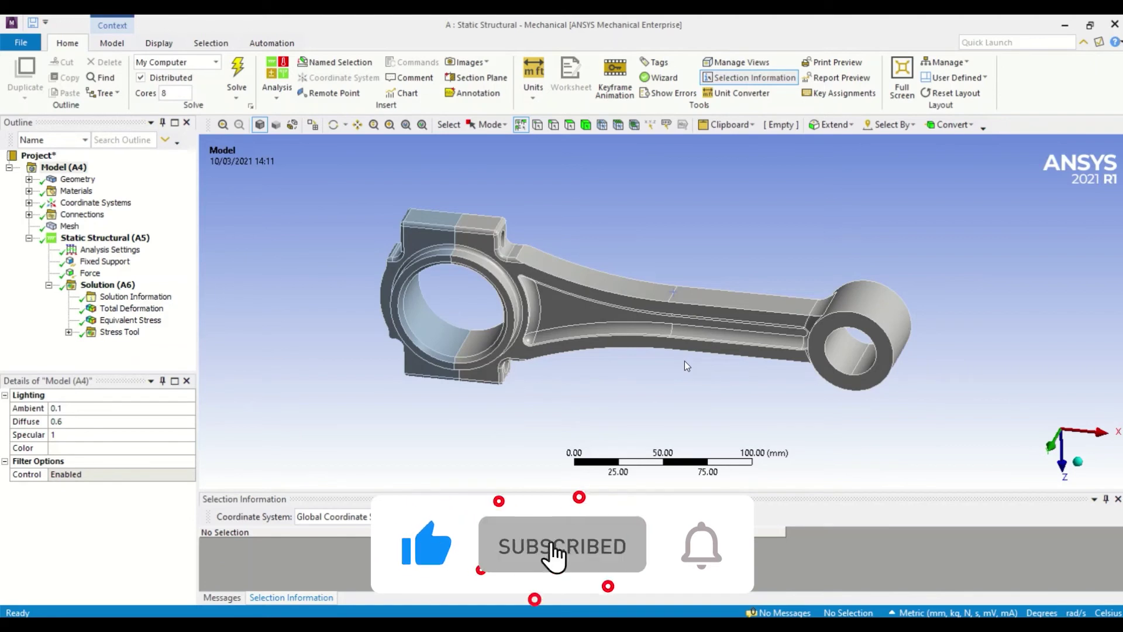
Step: Review the static structural loads and supports, and measure the distance between the connecting rod's two outer side faces
left_click(117, 237)
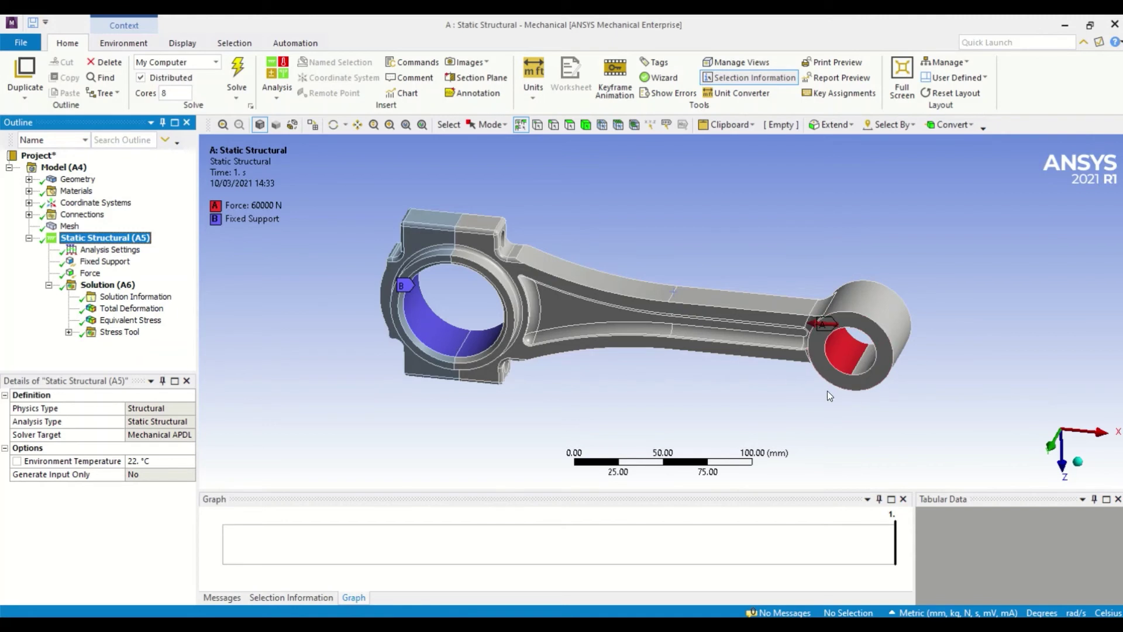
left_click(69, 167)
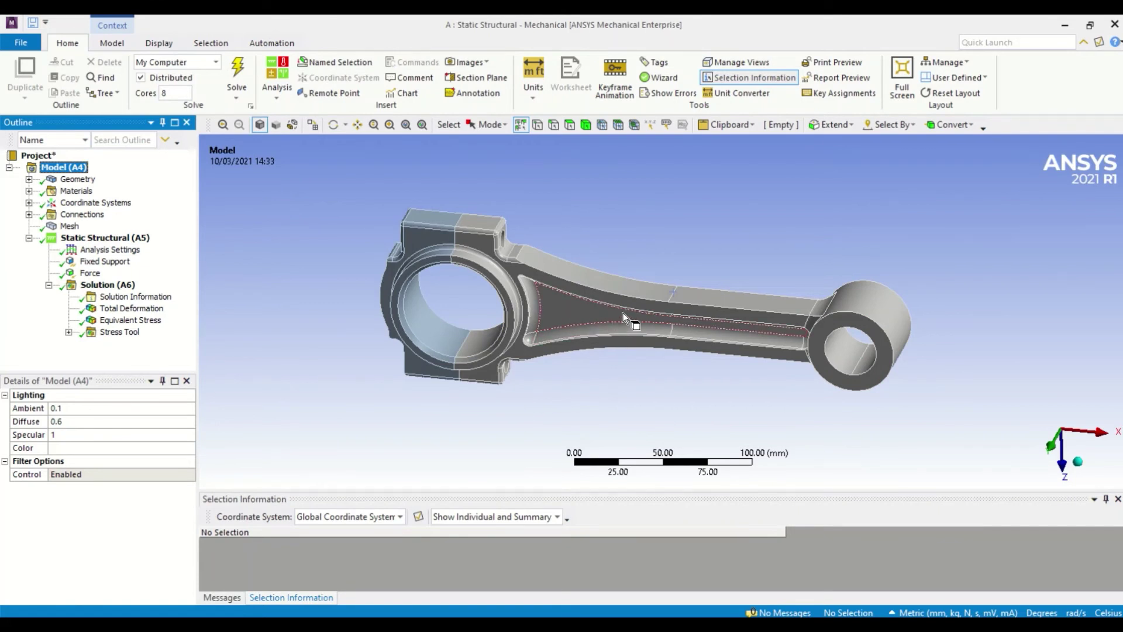
left_click(662, 308)
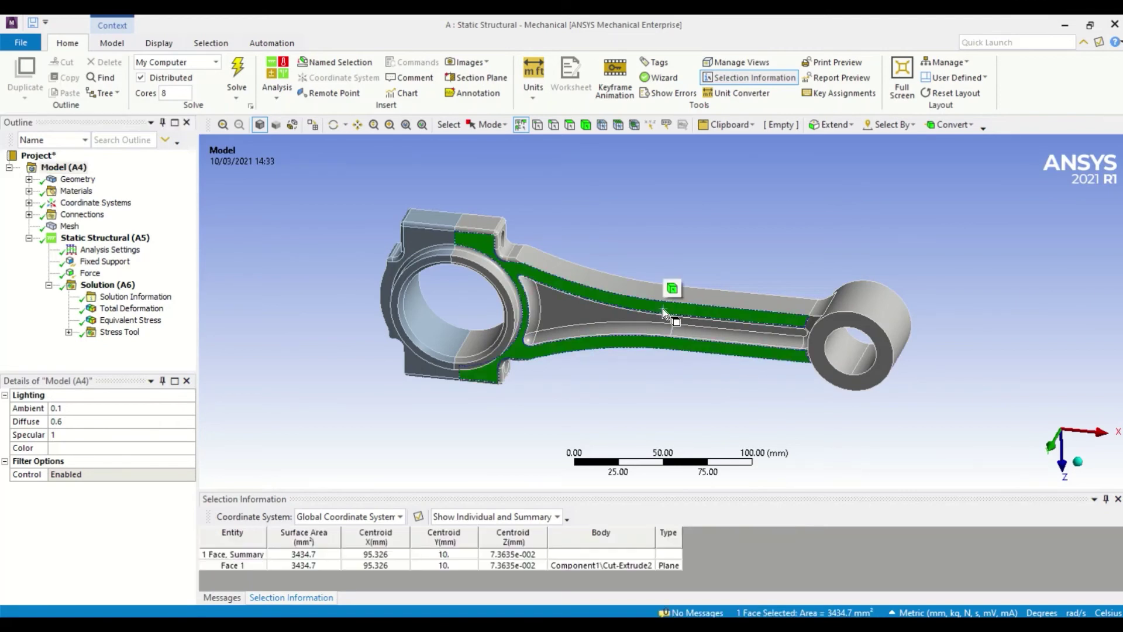
middle_click_drag(630, 291, 619, 260)
left_click(617, 267, "ctrl")
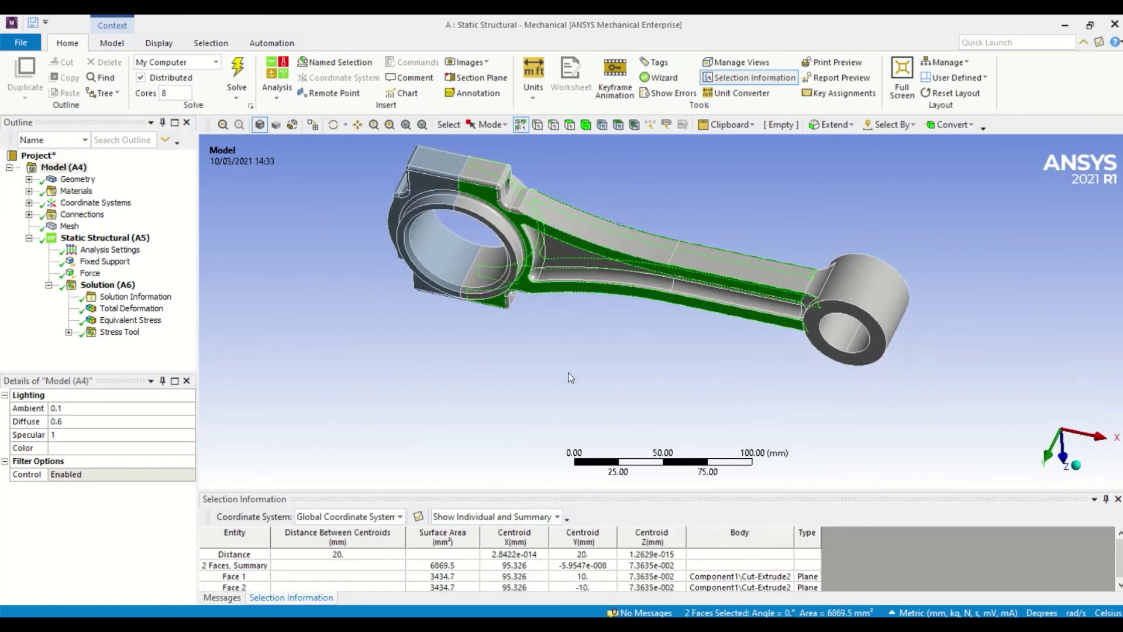
left_click(610, 354)
key("8")
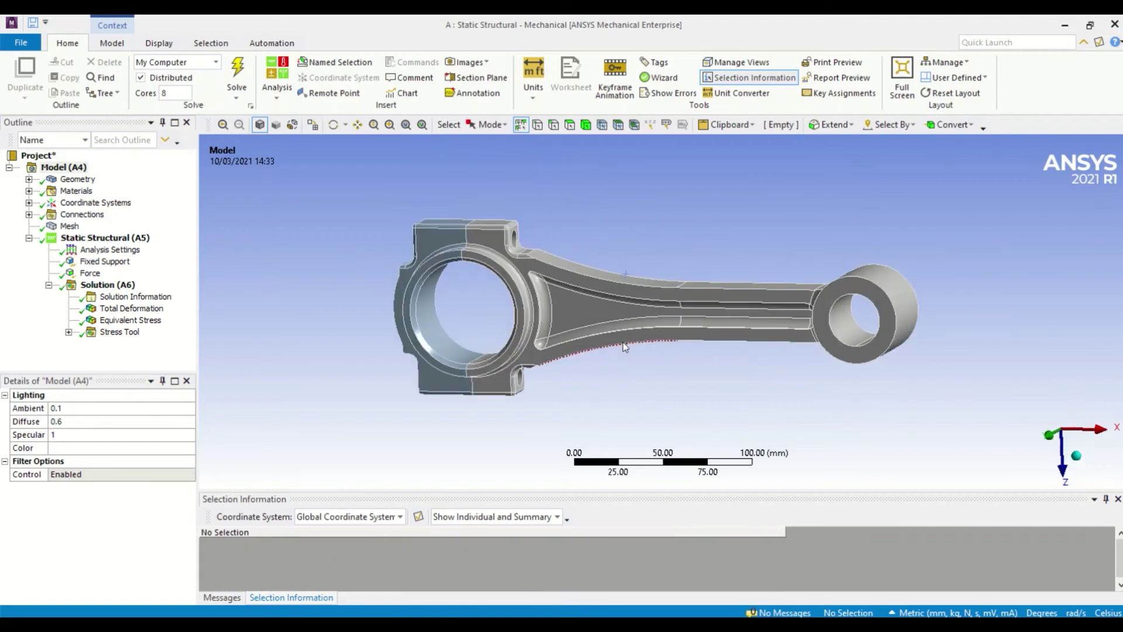
Step: Measure the rib thickness between the two recessed web faces on opposite sides of the connecting rod
left_click(590, 307)
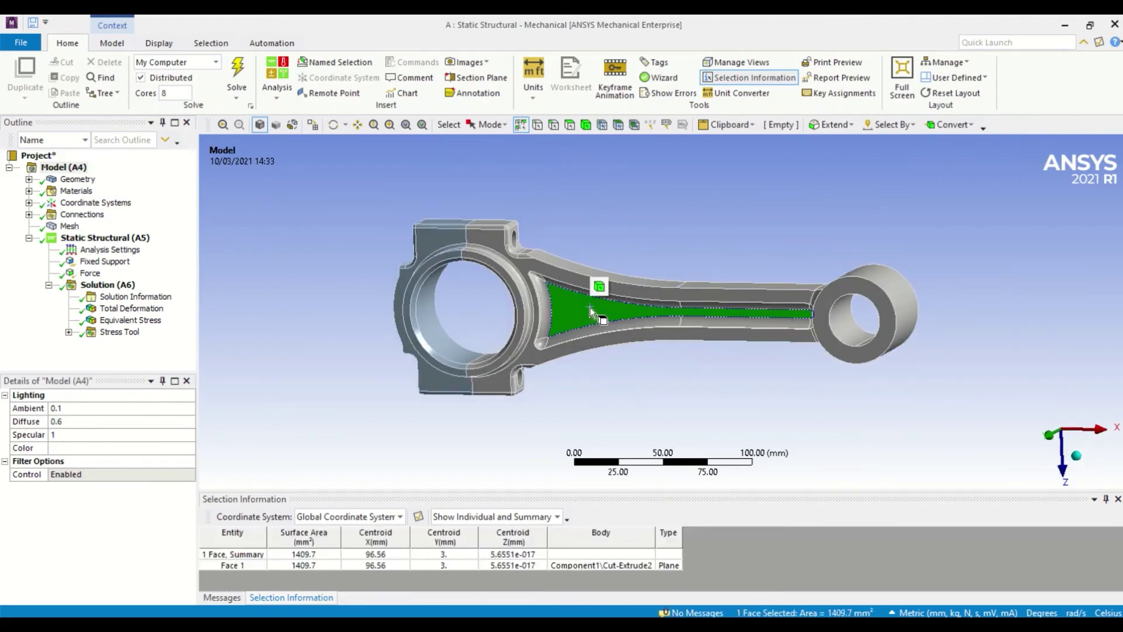
mouse_move(588, 314)
middle_mouse_down()
mouse_move(560, 292)
mouse_move(616, 336)
mouse_move(589, 298)
mouse_move(571, 311)
mouse_move(572, 255)
middle_mouse_up()
left_click(572, 254, "ctrl")
middle_click_drag(599, 309, 668, 282)
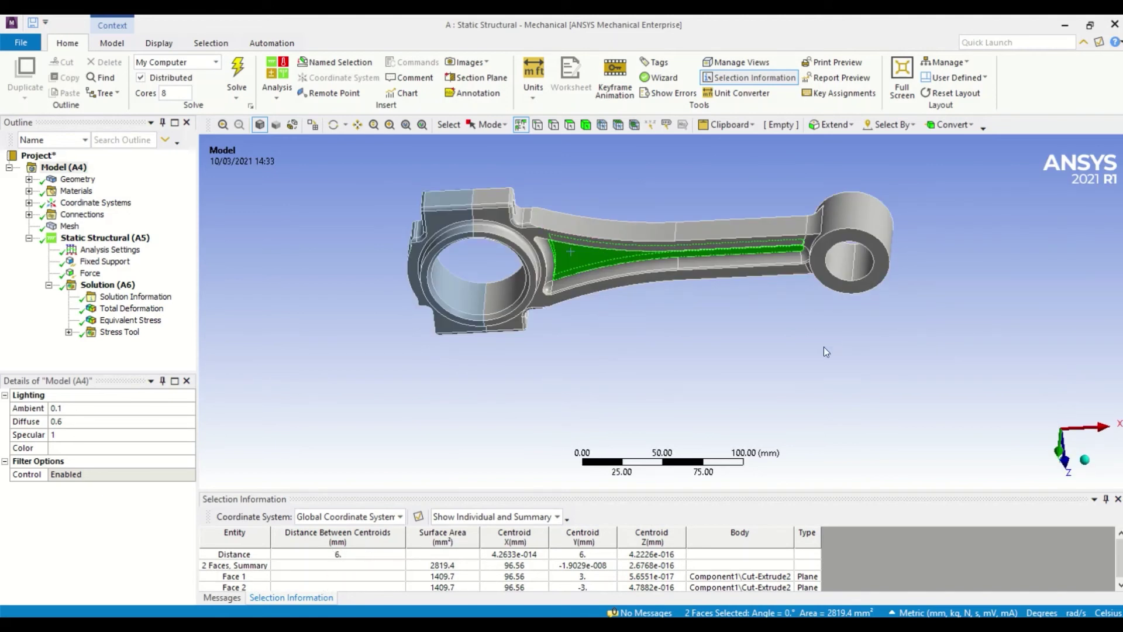
left_click(712, 355)
middle_click_drag(759, 326, 759, 412)
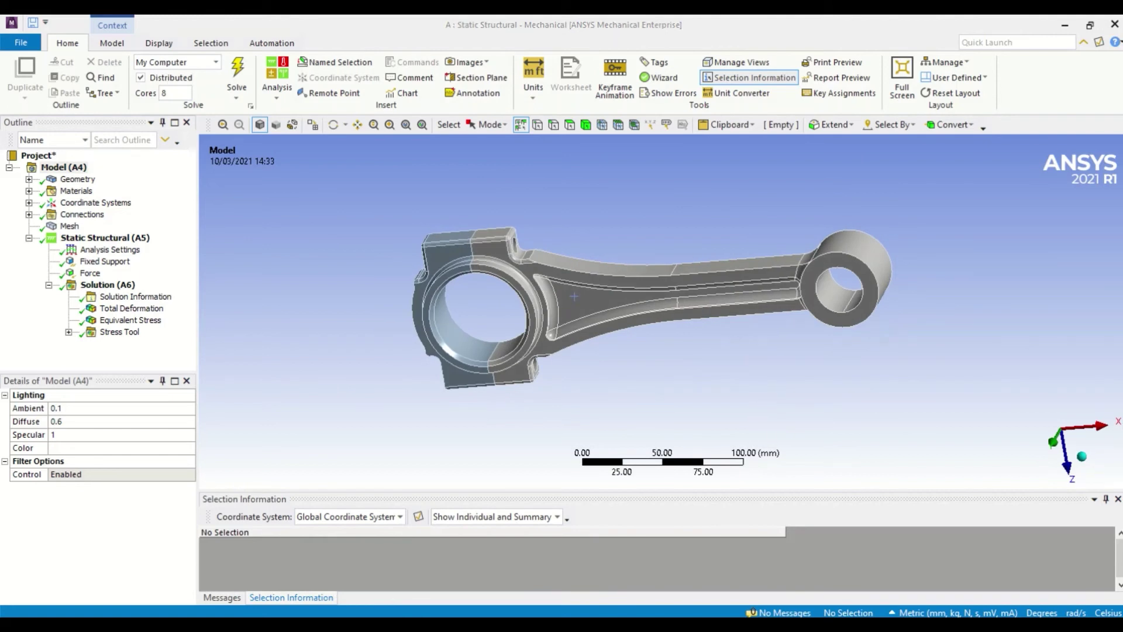
Step: Switch to Workbench, open the Parameter Set and set ConRod Thickness Half Thickness (P1) to 11 mm
left_click(782, 615)
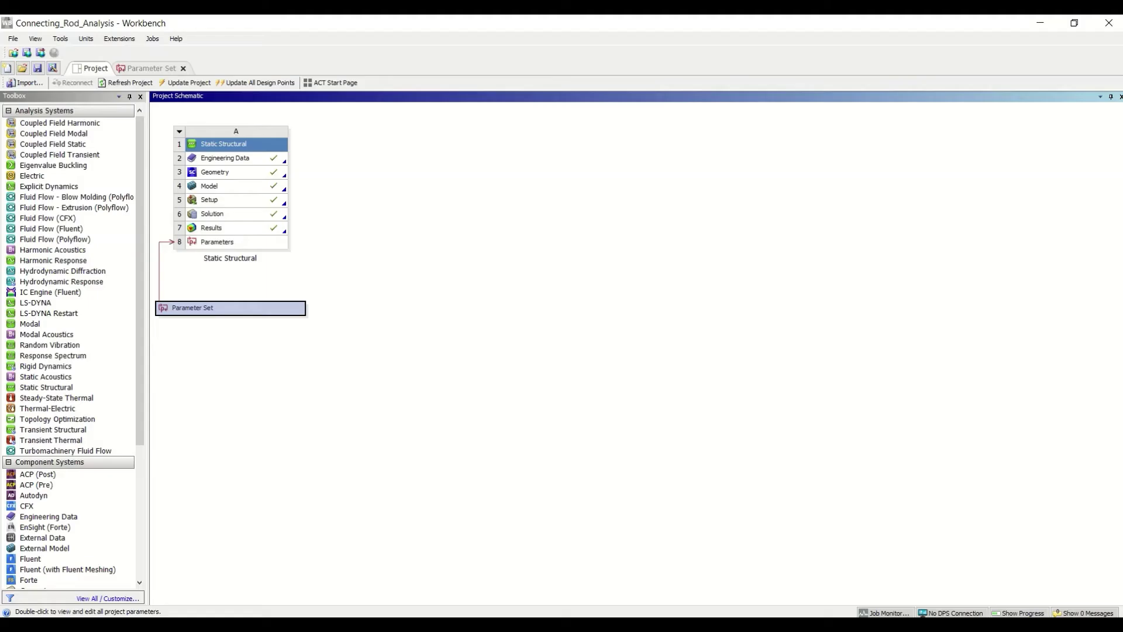
double_click(224, 307)
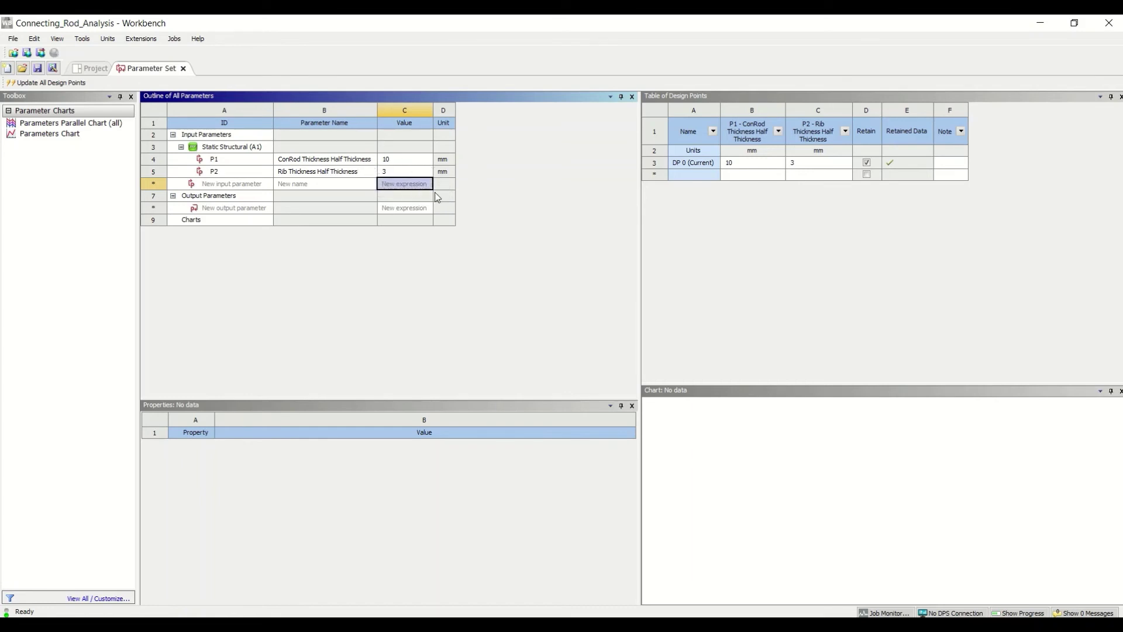
double_click(413, 162)
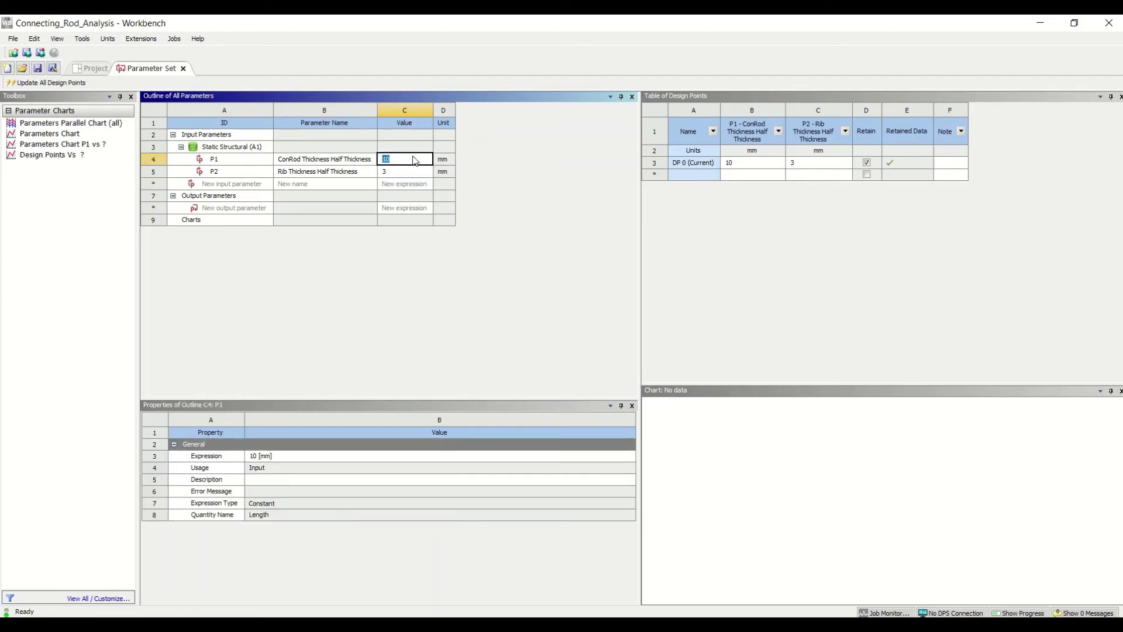
type("11")
key("Return")
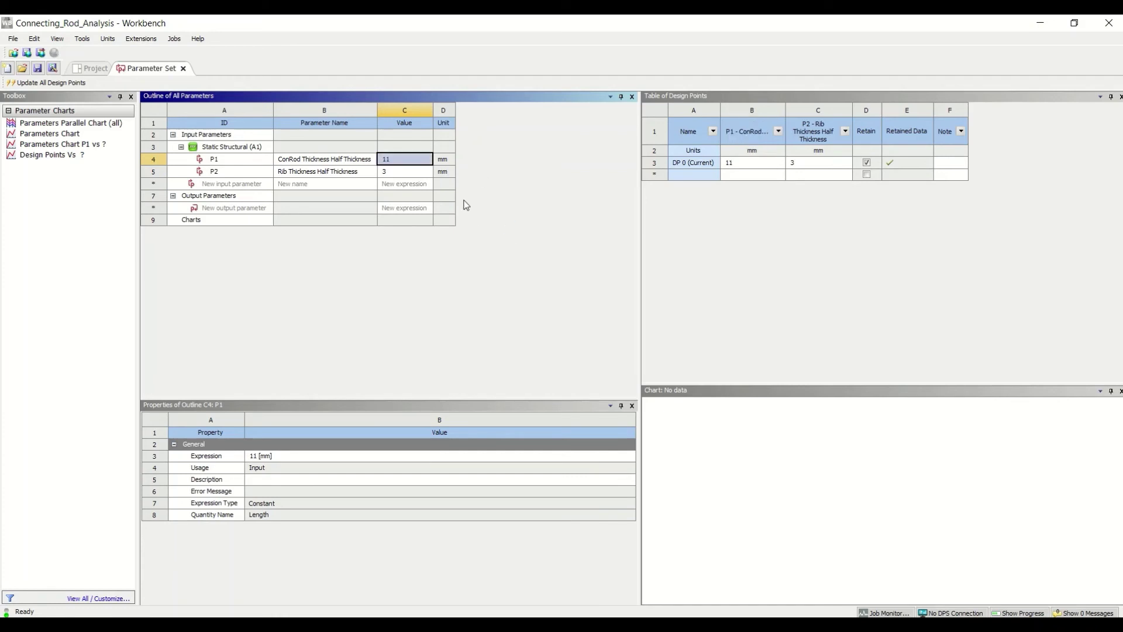
Step: Set Rib Thickness Half Thickness (P2) to 4 mm and refresh the project with the new parameter values
double_click(420, 172)
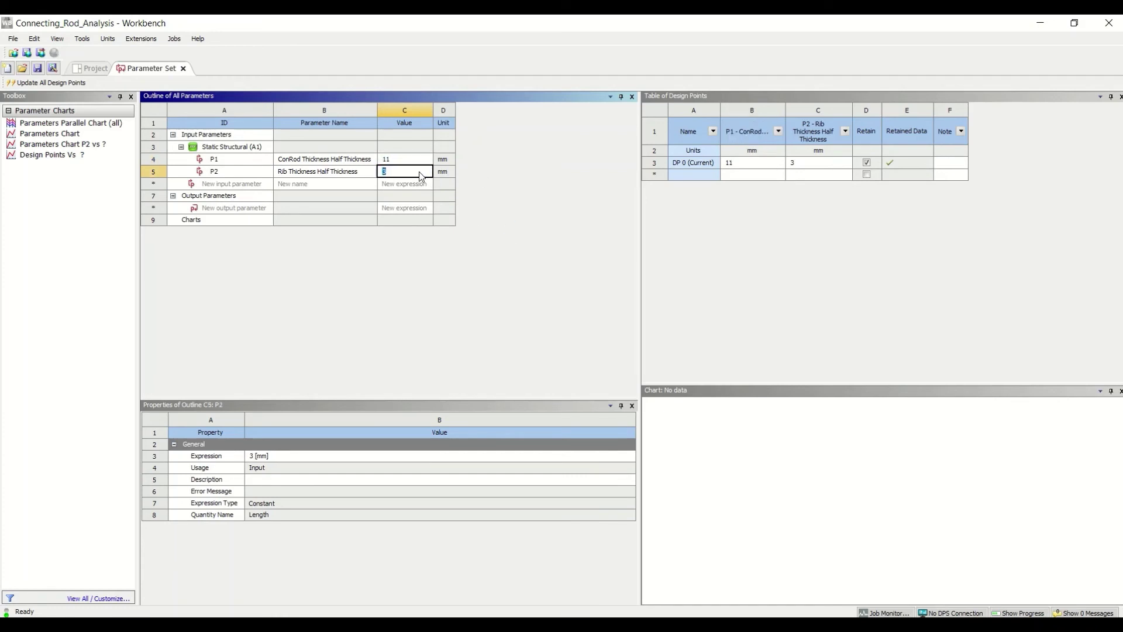
type("4")
key("Return")
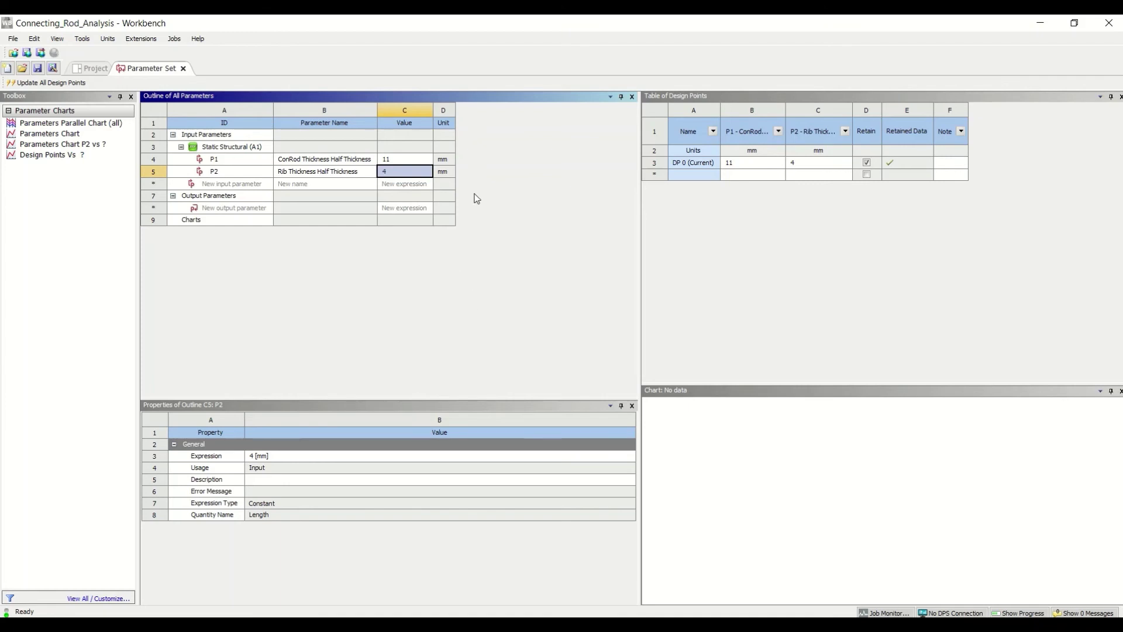
left_click(92, 70)
left_click(116, 86)
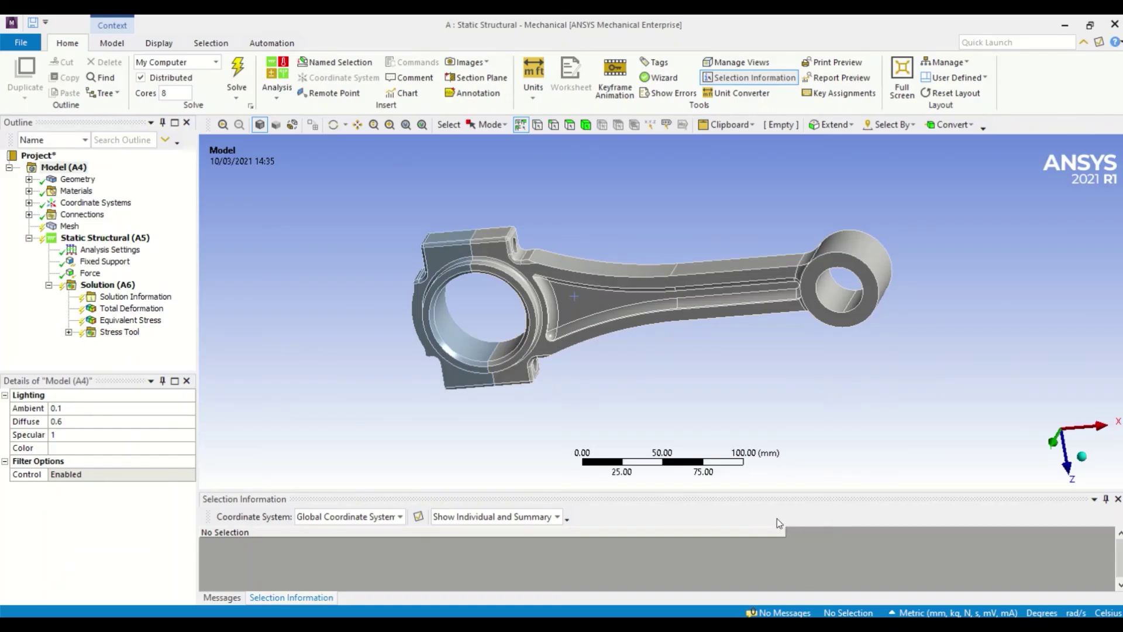
Step: In Mechanical, remeasure the distance between the outer side faces of the updated connecting rod
middle_click_drag(761, 269, 714, 282)
left_click(675, 305)
middle_click_drag(631, 293, 667, 351)
left_click(658, 272, "ctrl")
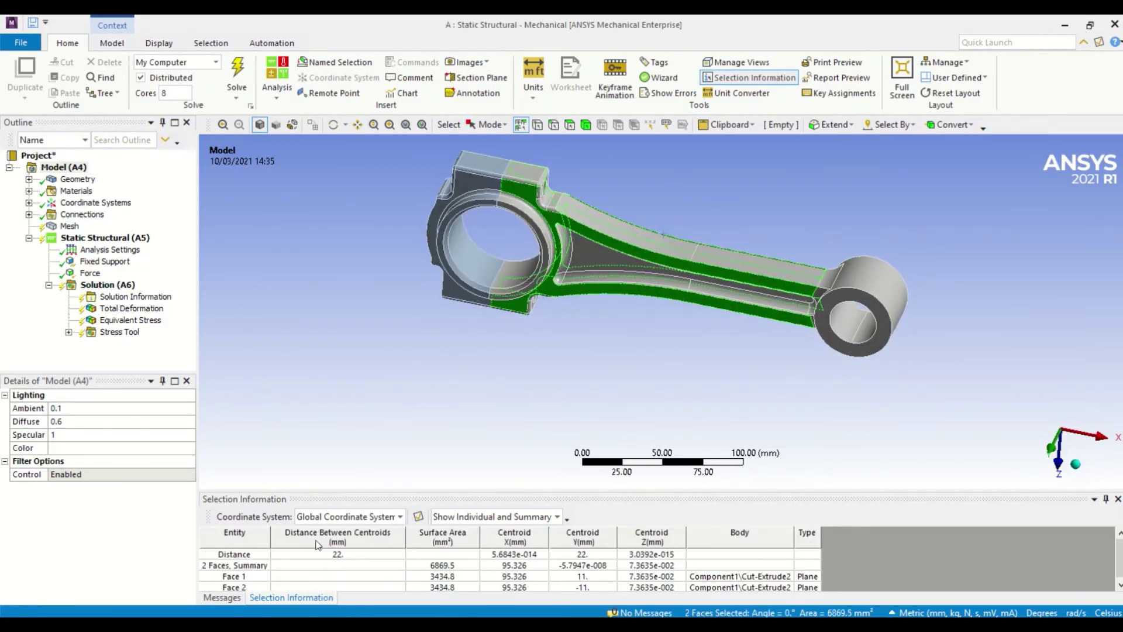
left_click(611, 324)
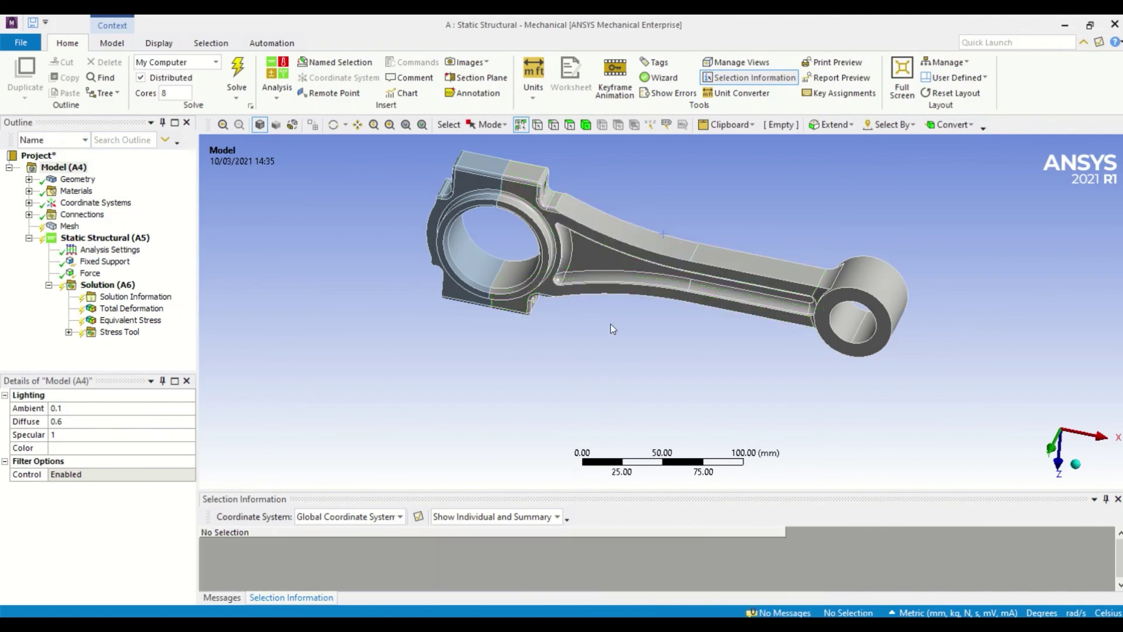
Step: Remeasure the rib thickness between the opposite recessed web faces of the updated connecting rod
left_click(595, 257)
middle_click_drag(643, 243, 592, 188)
left_click(599, 201, "ctrl")
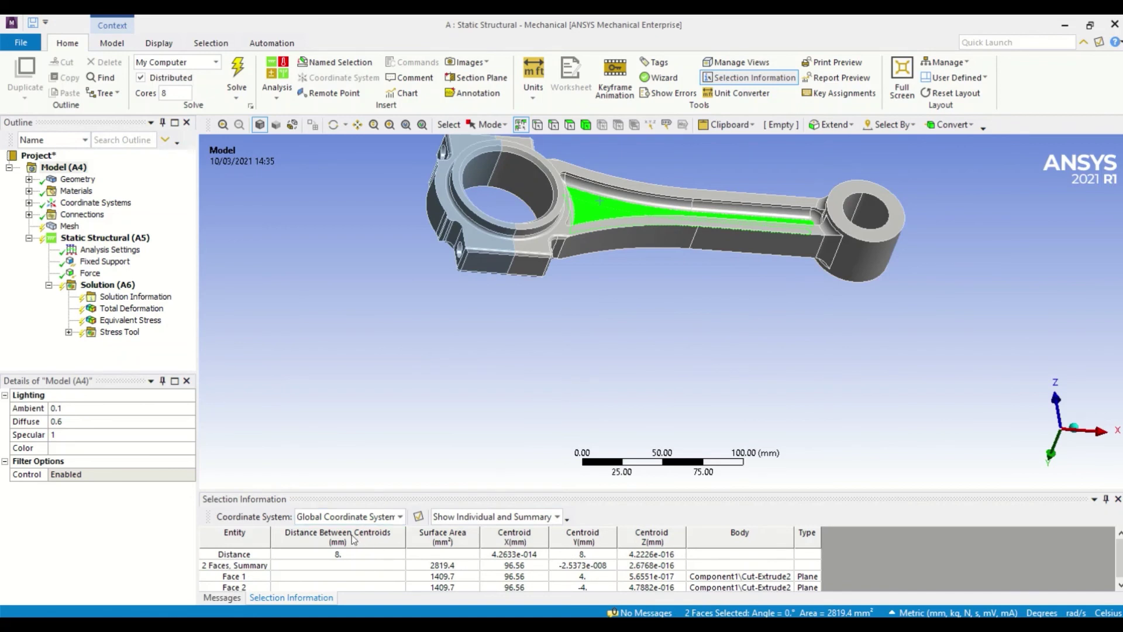
middle_click_drag(802, 334, 717, 343)
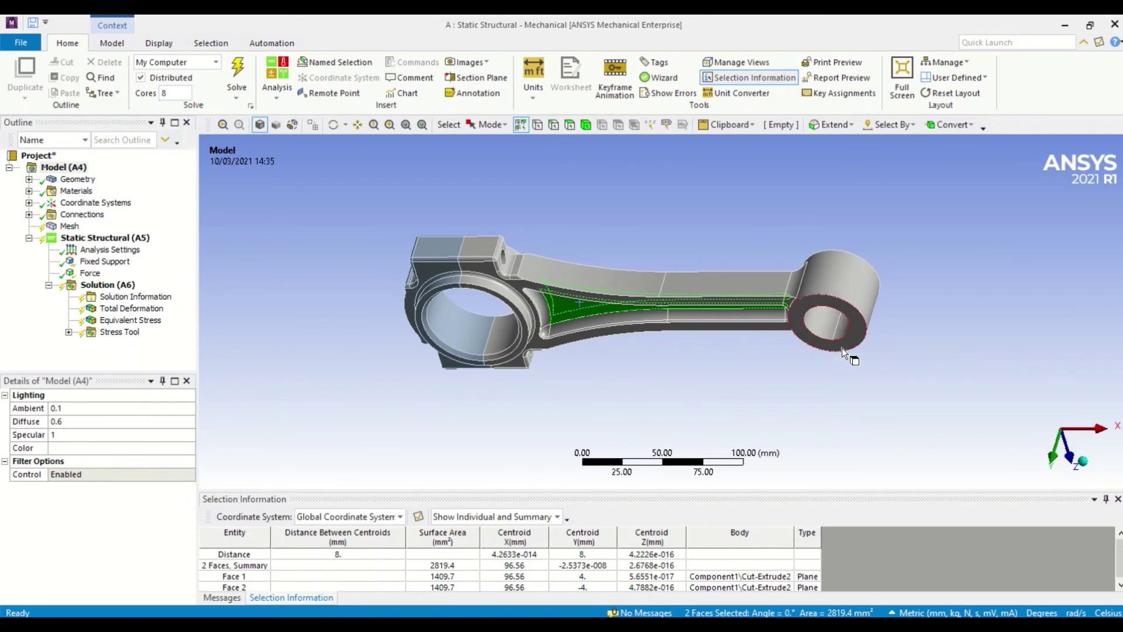
Step: Check the force and fixed support of the static structural analysis on the updated geometry and clear the face selection
left_click(105, 238)
middle_click_drag(508, 293, 515, 260)
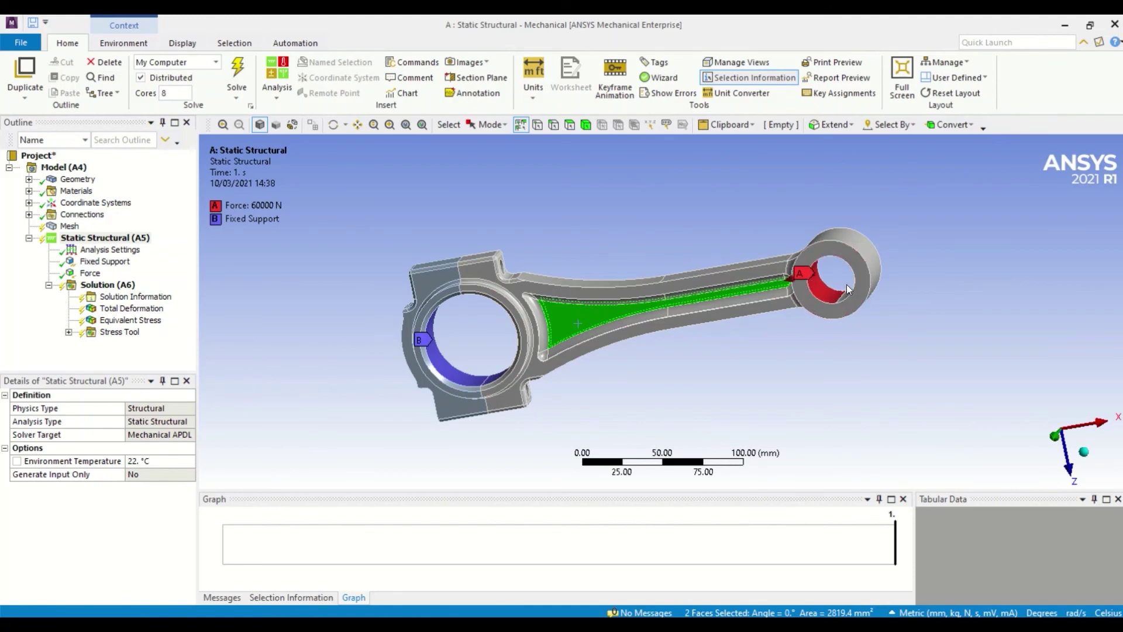
left_click(913, 276)
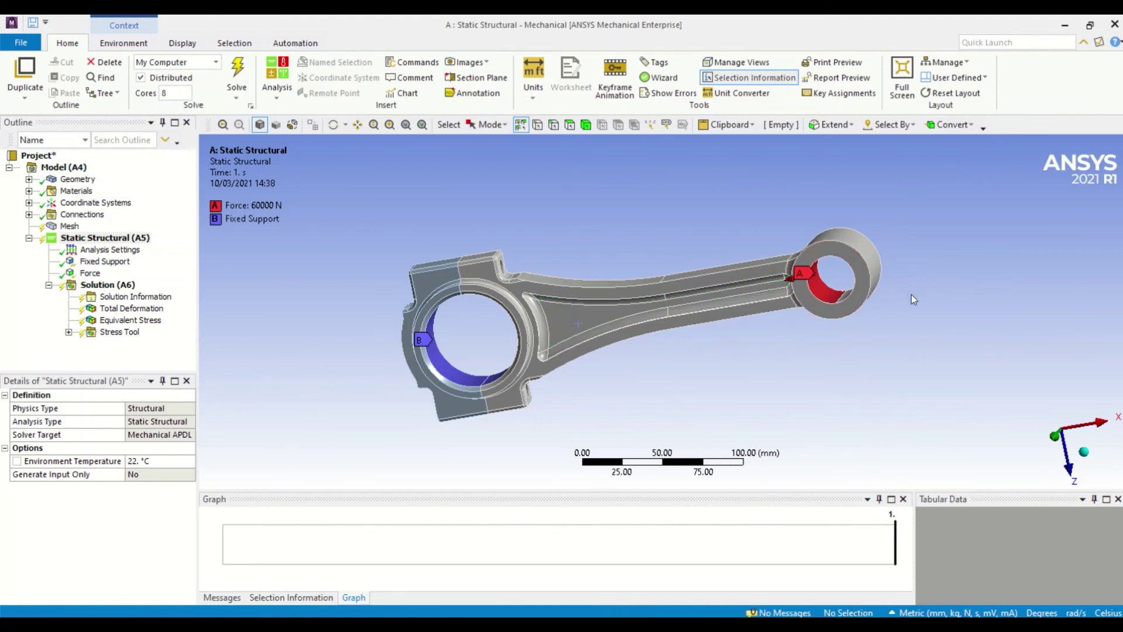
middle_click_drag(964, 279, 973, 303)
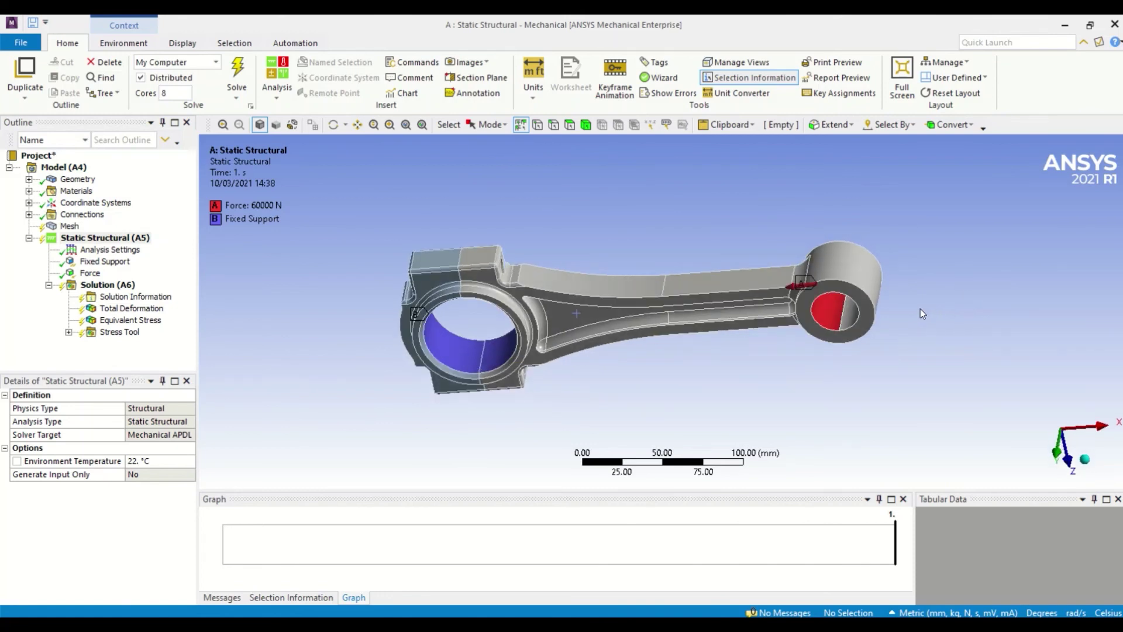